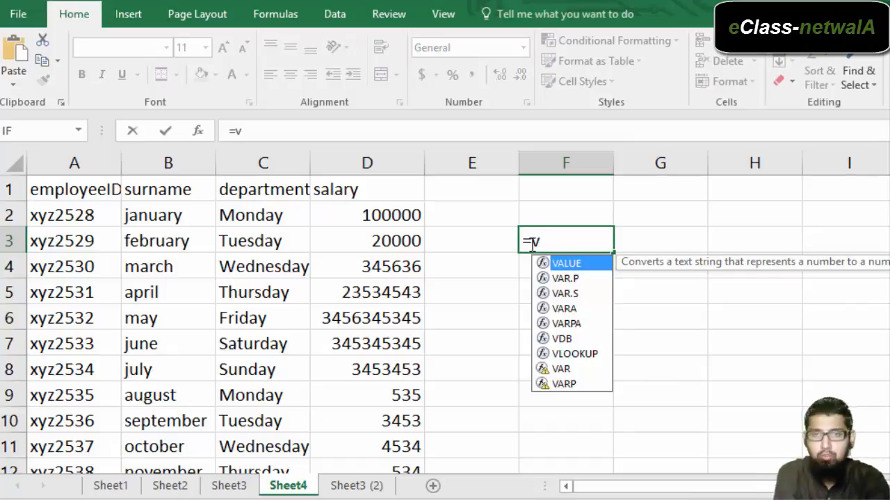
Step: Build the start of a VLOOKUP formula in F3, with the employee ID from A6 entered as the lookup value
text(l)
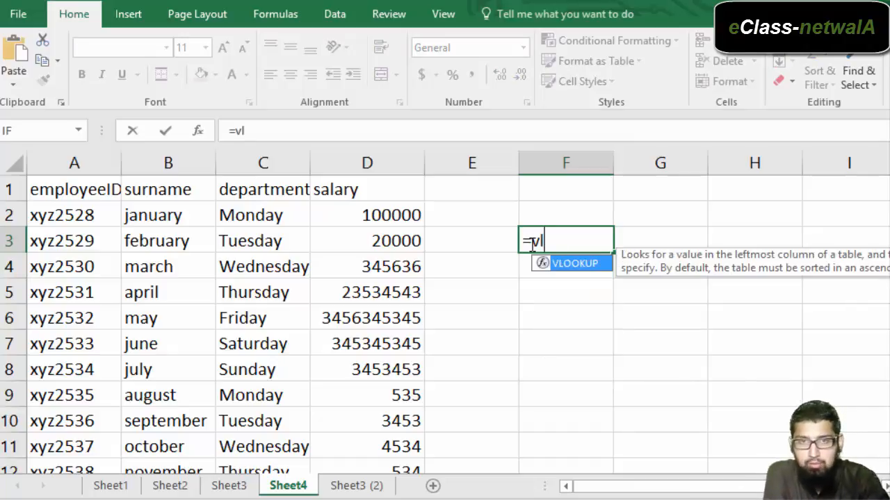
key(Tab)
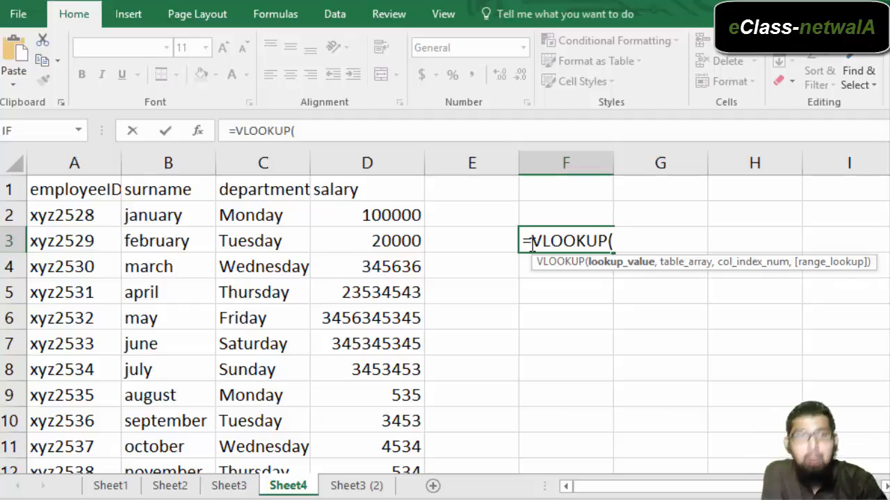
text(xyz)
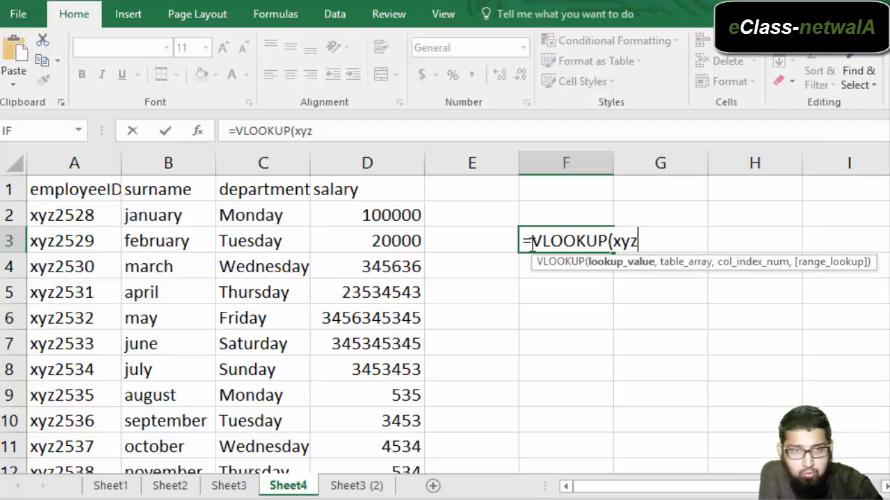
text(25)
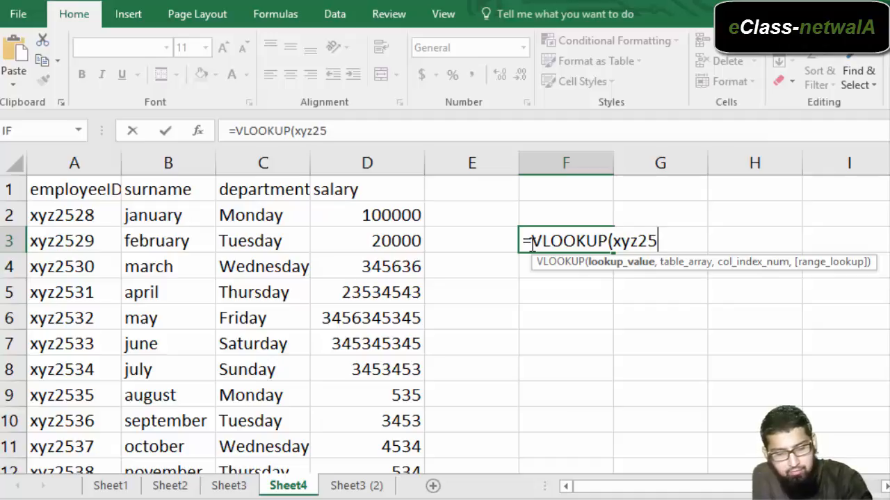
text(32)
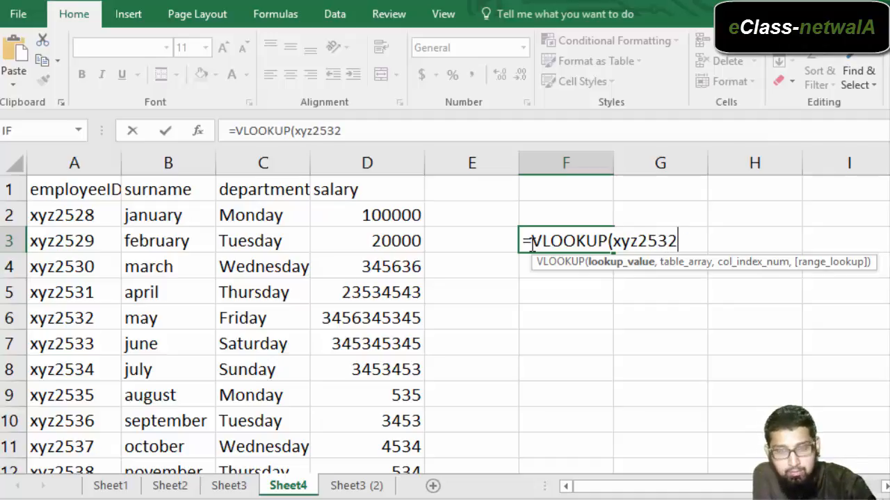
text(,)
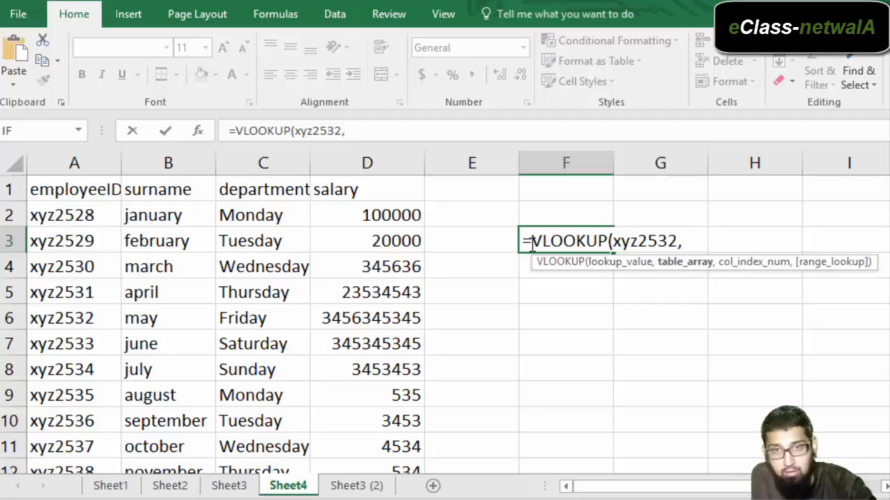
Step: Enclose the employee ID lookup value of the F3 formula in double quotation marks
key(BackSpace)
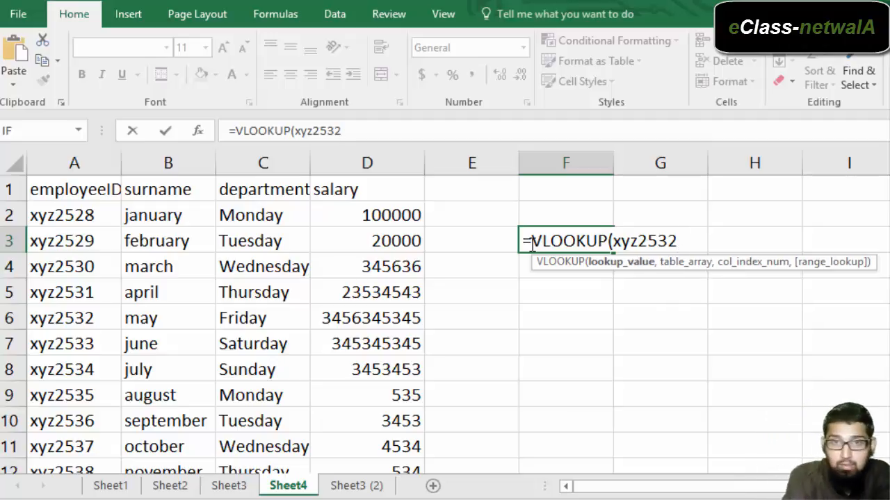
text(")
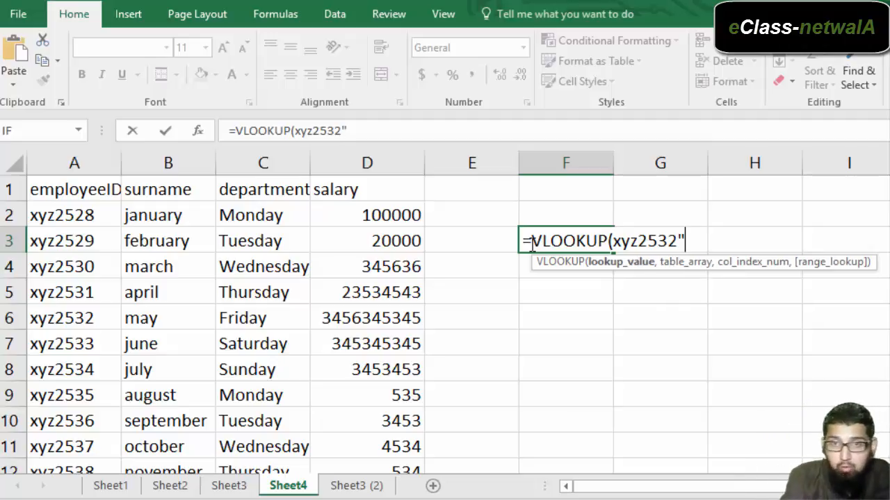
key(Return)
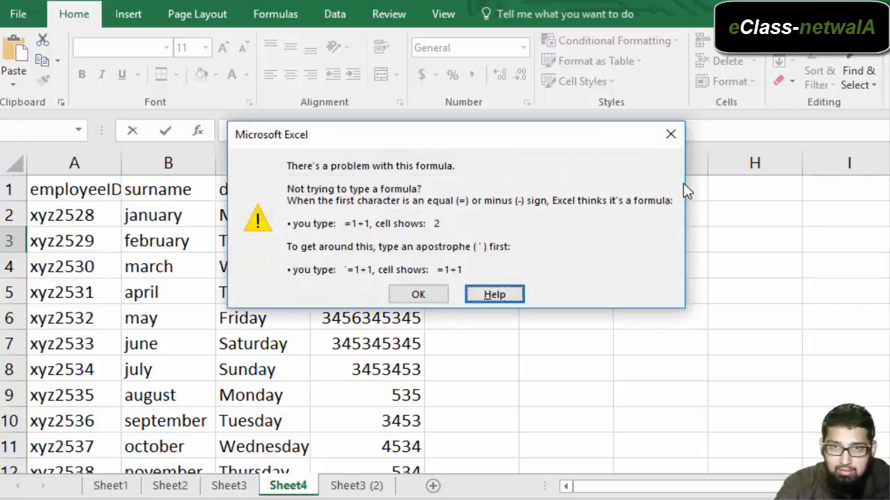
click(671, 134)
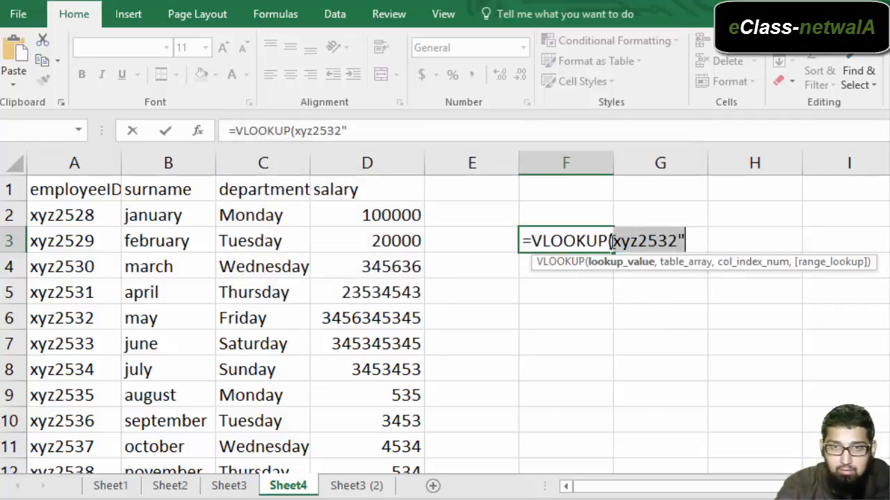
click(611, 241)
text(")
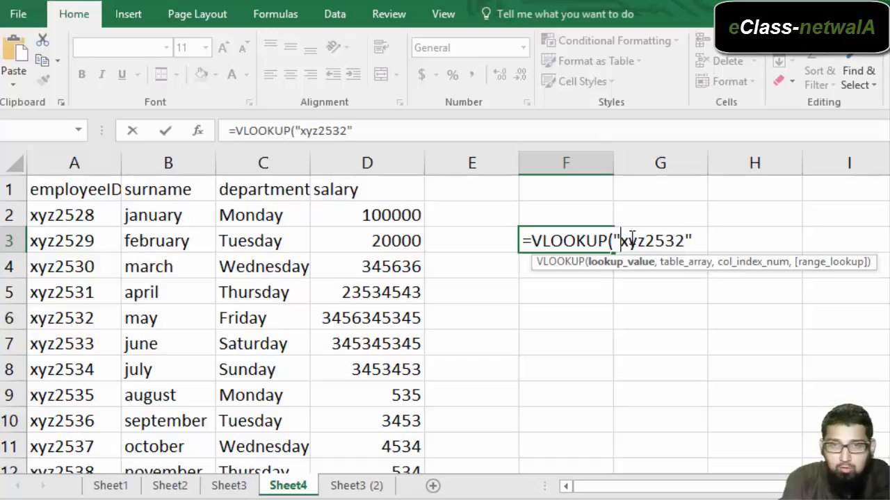
key(End)
text(,)
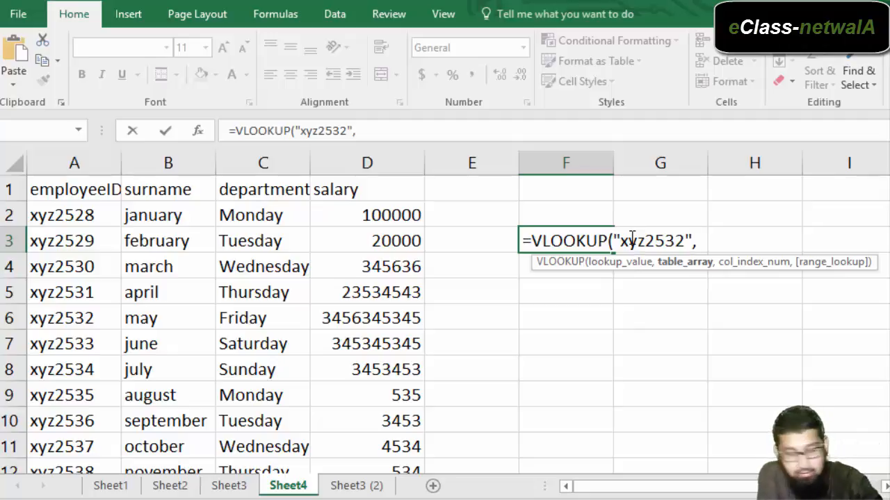
Step: Give the VLOOKUP formula in F3 the table array A1:D21
text(a)
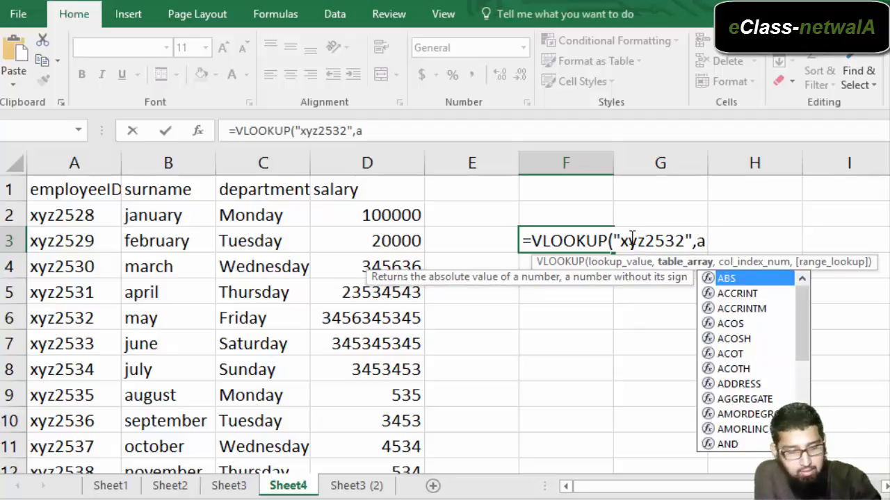
text(1:)
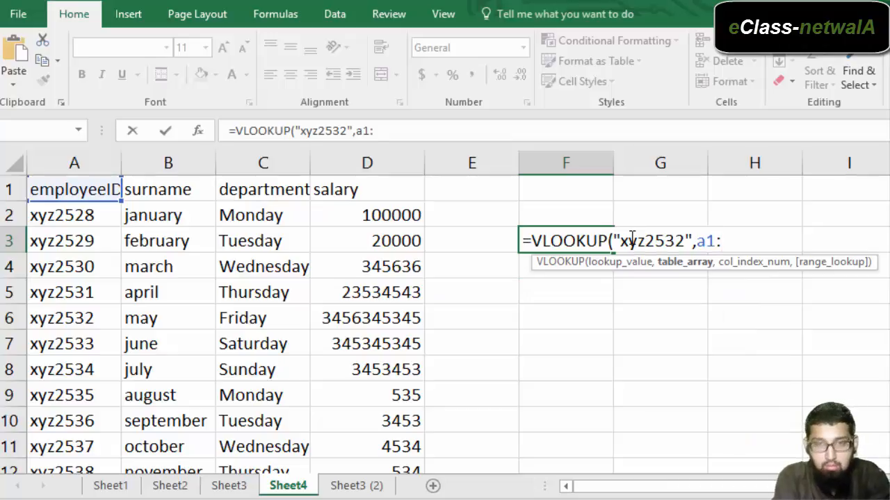
text(d)
scroll(481, 348, down, 5)
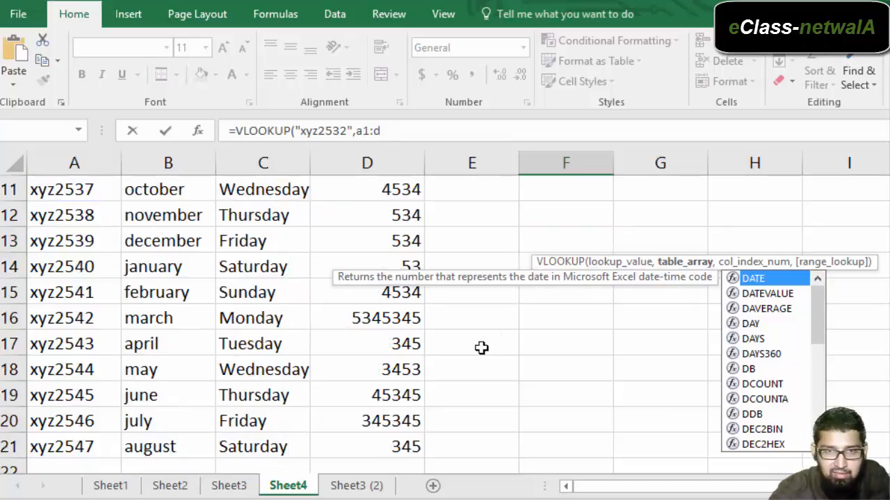
scroll(482, 347, up, 5)
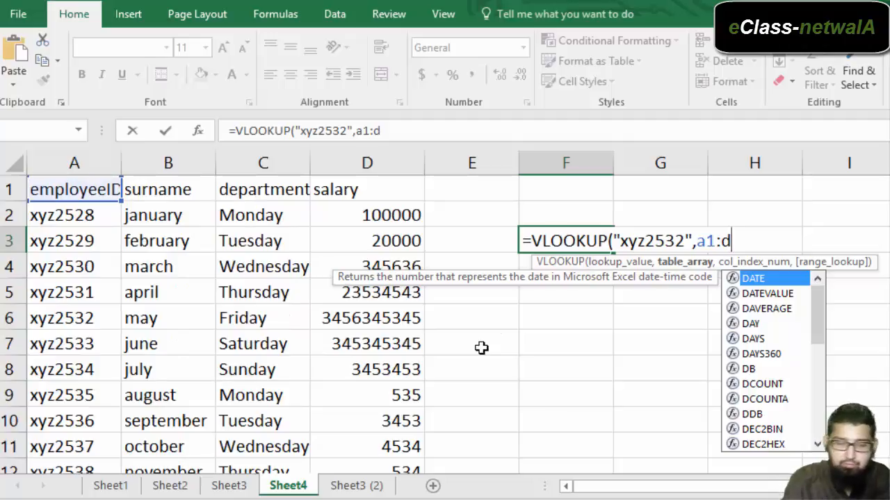
text(21)
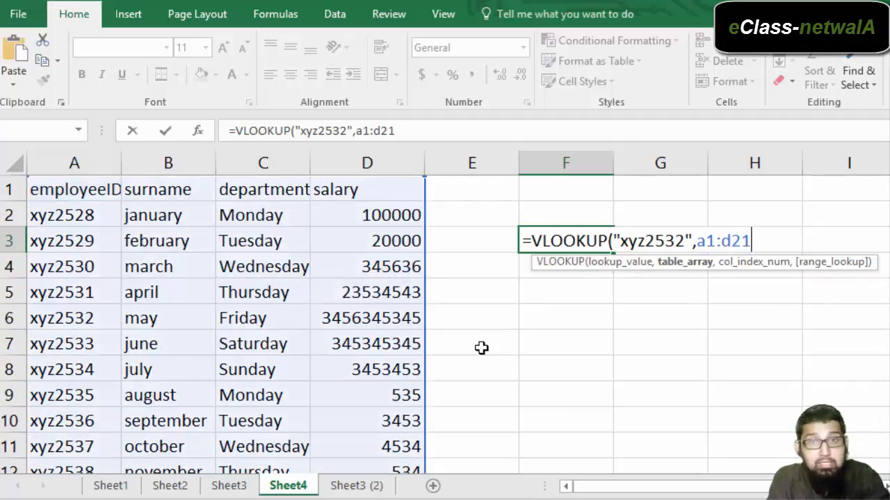
text(,)
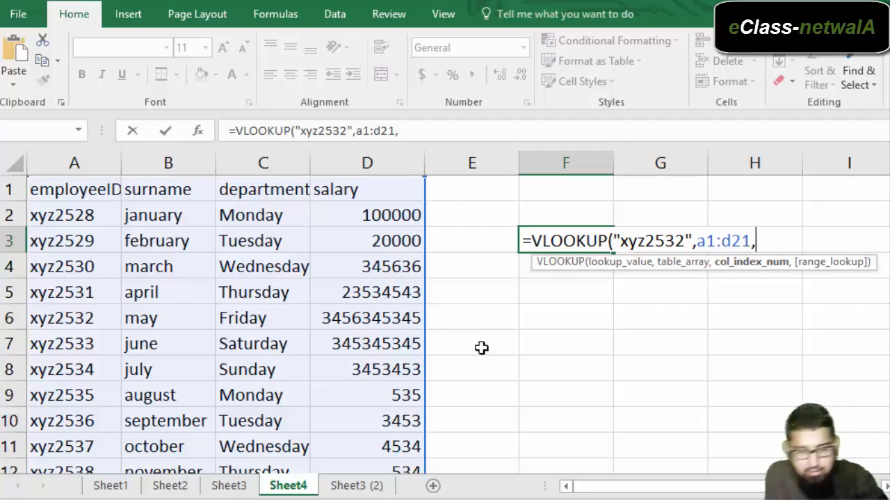
Step: Complete the VLOOKUP formula with column index 4 and compare its result in F3 with the salary in D6
text(4)
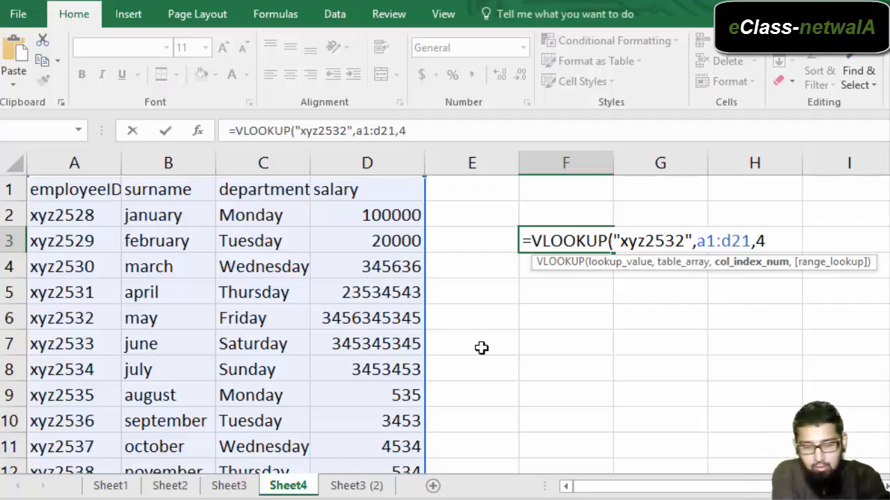
text())
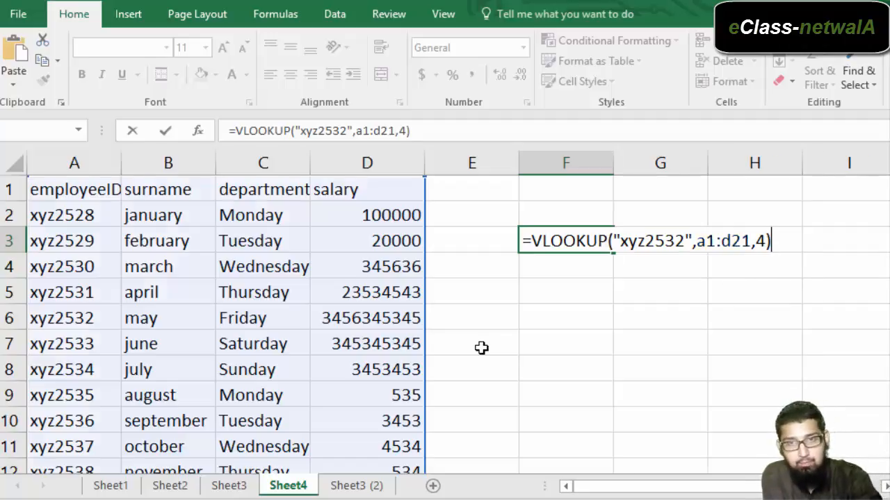
key(Tab)
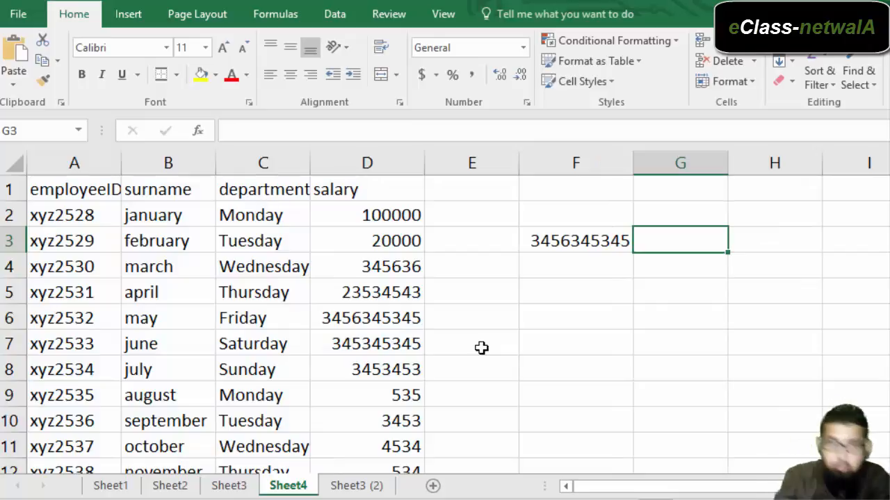
click(402, 324)
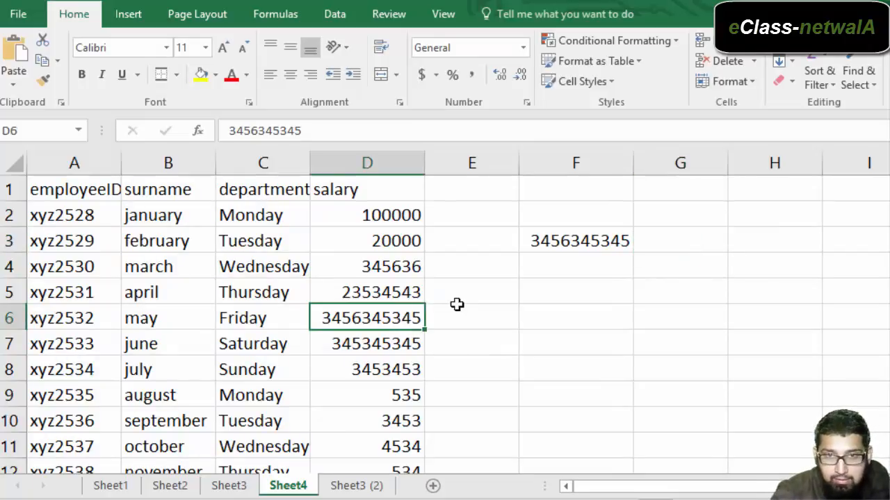
click(578, 251)
click(387, 316)
click(562, 237)
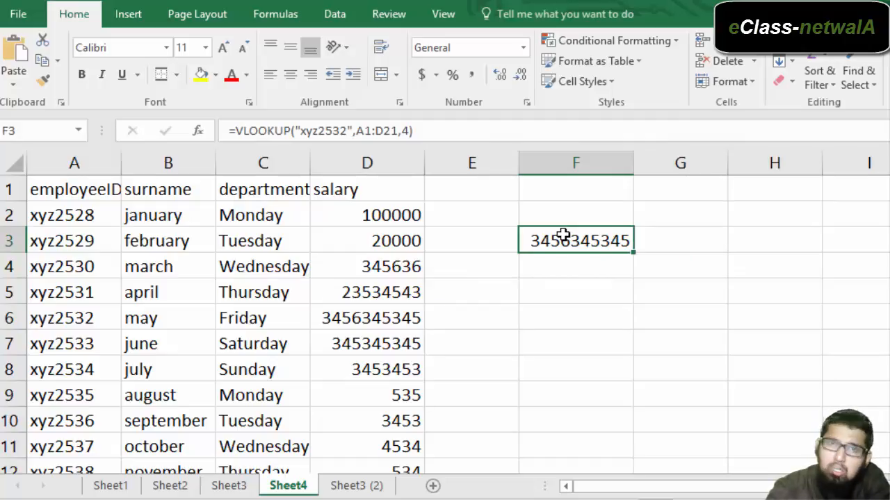
click(563, 275)
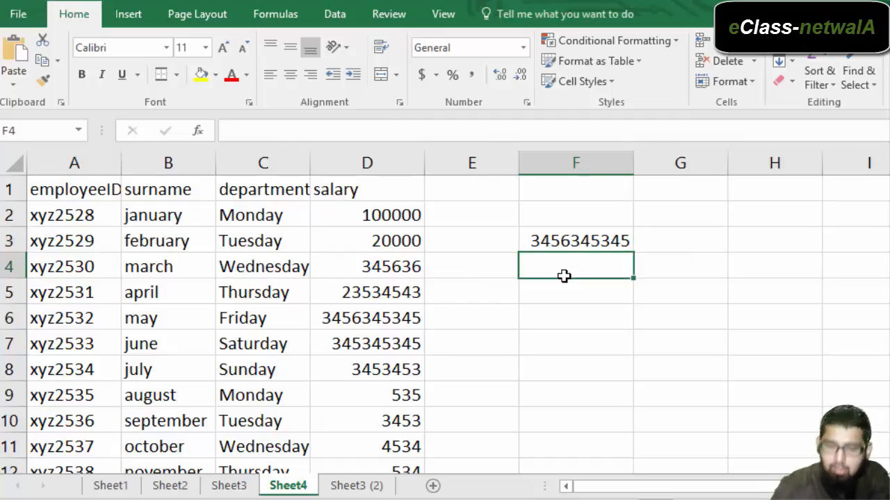
text(=)
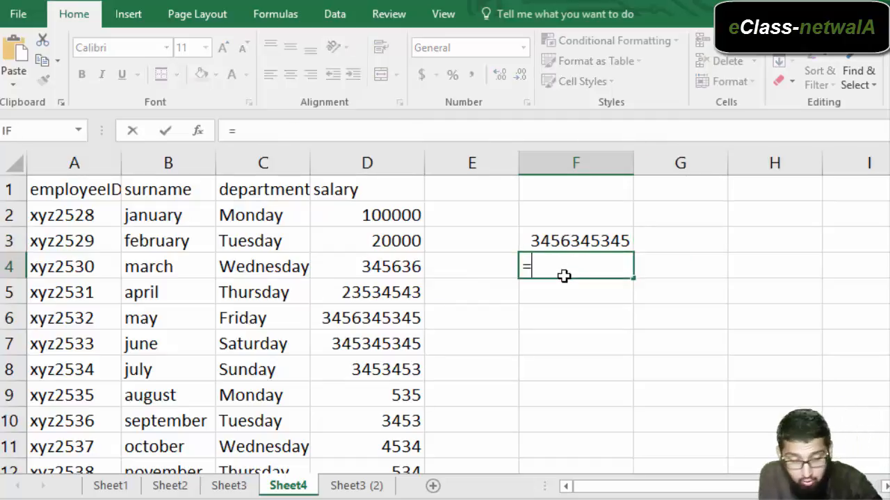
text(ho)
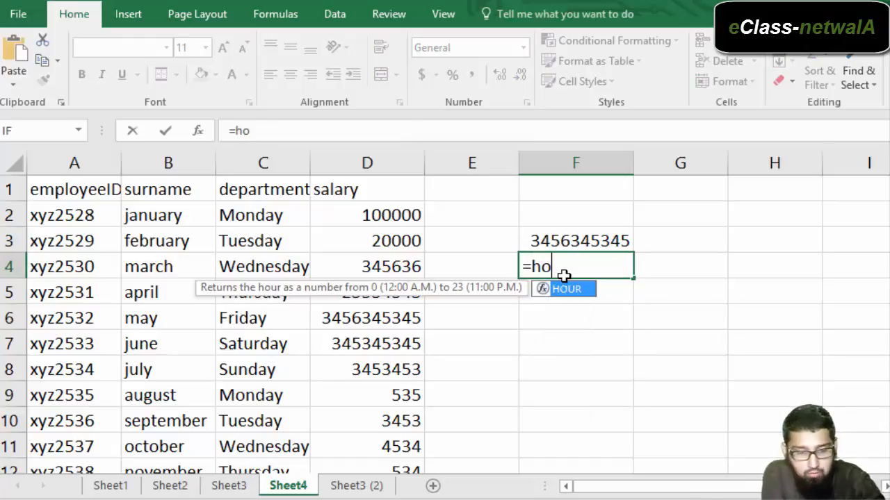
text(r)
key(BackSpace)
key(BackSpace)
key(BackSpace)
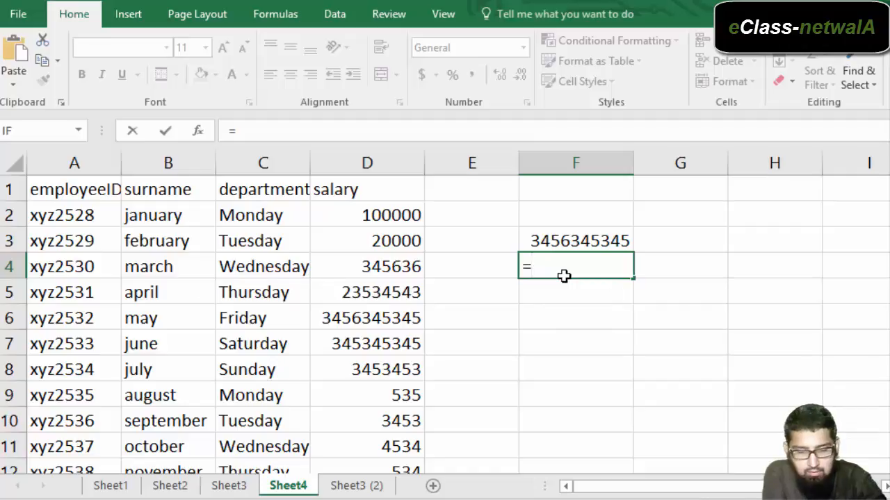
key(Escape)
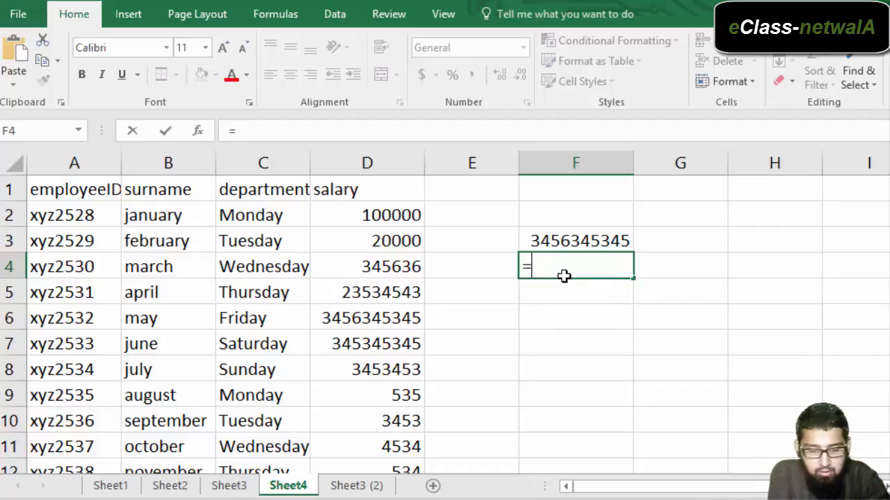
Step: Start an HLOOKUP formula in F4 with salary as the lookup value, followed by a1"d21 as the table array entry
text(=h)
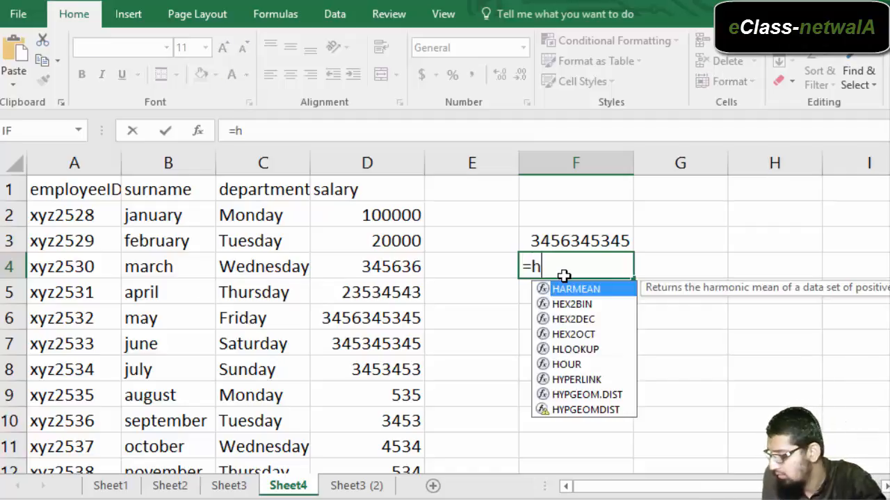
text(l)
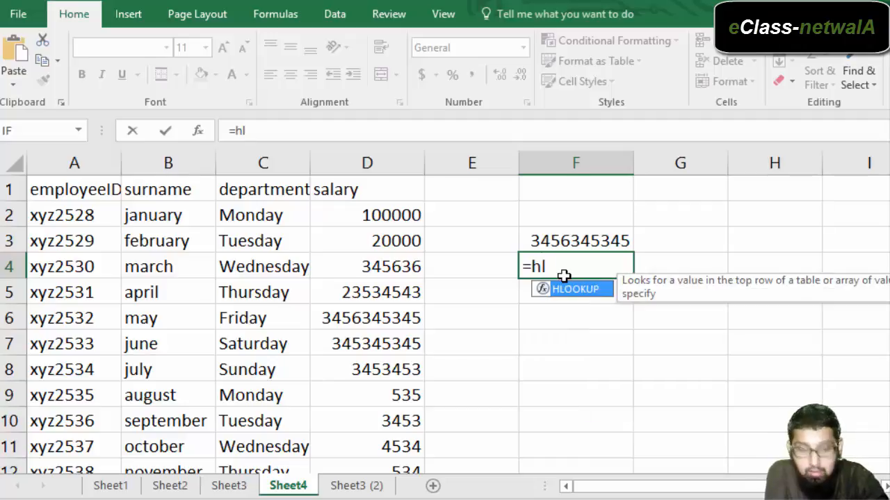
key(Tab)
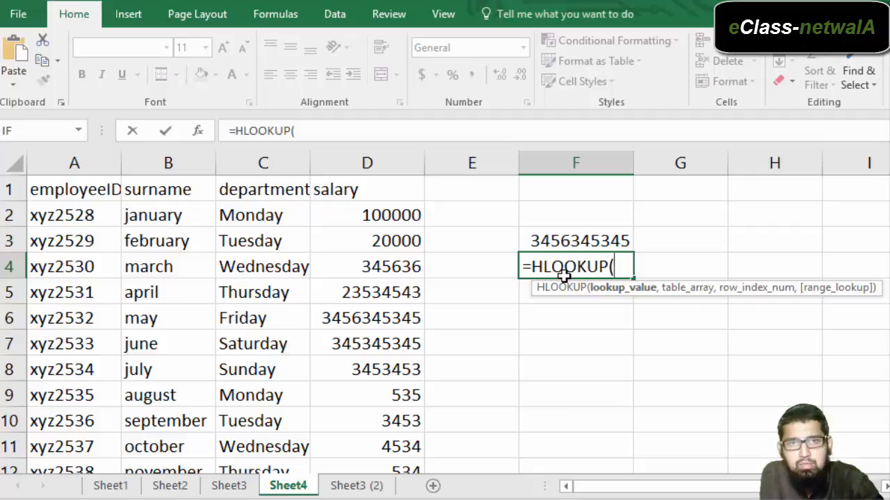
text(sala)
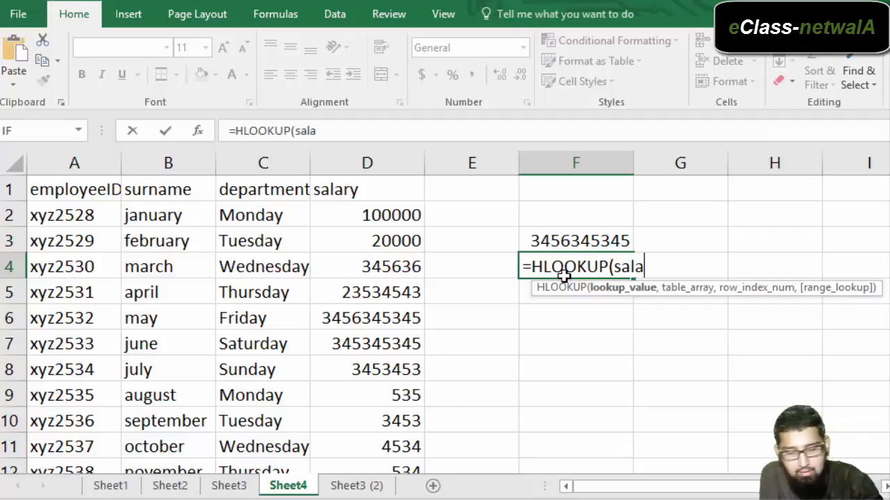
text(ry,)
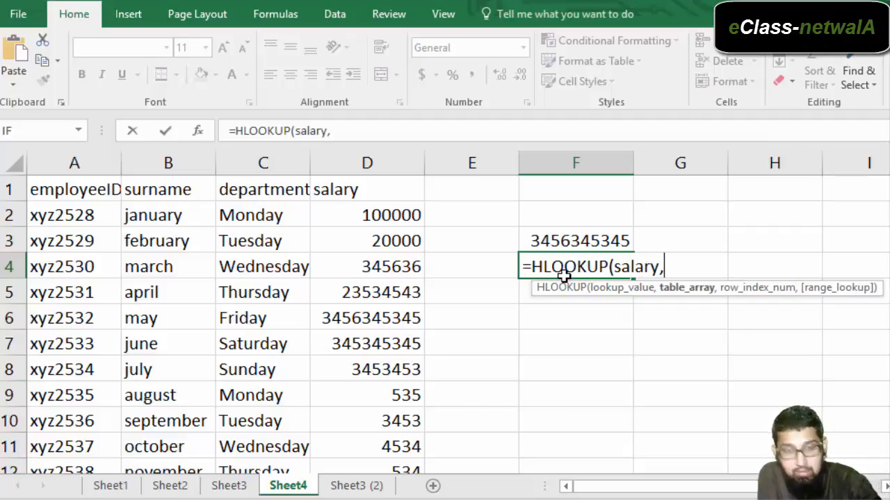
text(a1"d21)
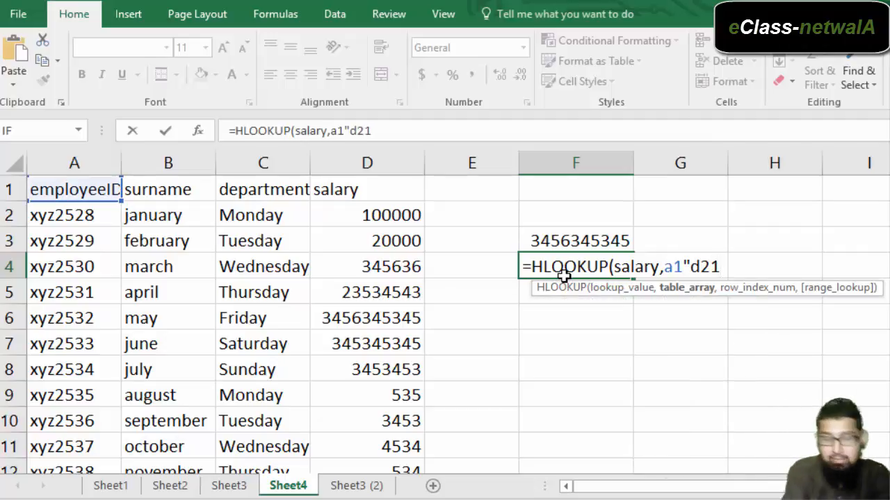
Step: Enclose the salary lookup value of the F4 formula in double quotation marks
click(611, 267)
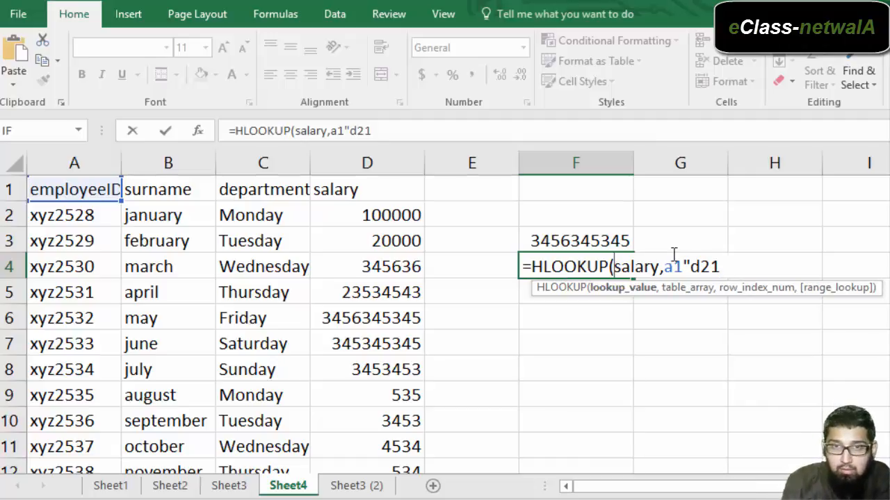
text(")
key(Right)
key(Right)
key(Right)
key(Right)
key(Right)
key(Right)
key(Right)
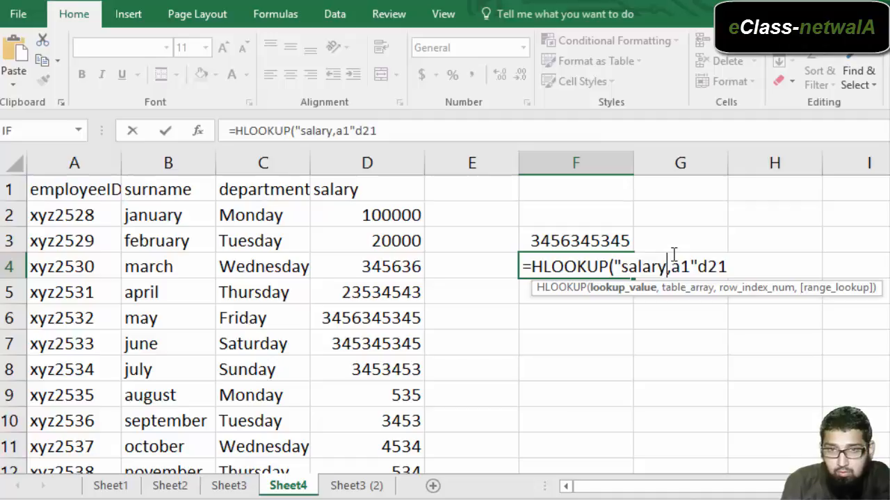
key(Left)
text(")
Step: Correct the table array of the HLOOKUP formula in F4 to A1:D21
key(Right)
key(Right)
key(Right)
key(Right)
key(Right)
key(Right)
key(Right)
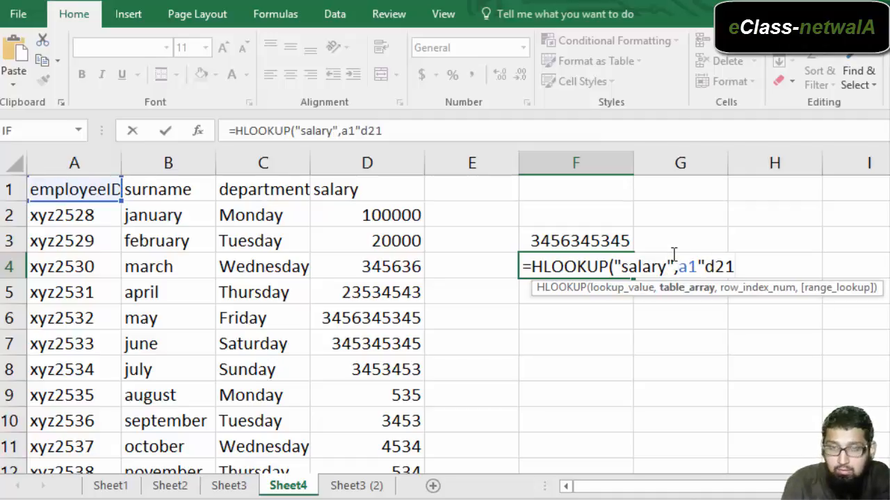
key(BackSpace)
key(BackSpace)
key(BackSpace)
key(BackSpace)
text(:)
key(BackSpace)
text(:)
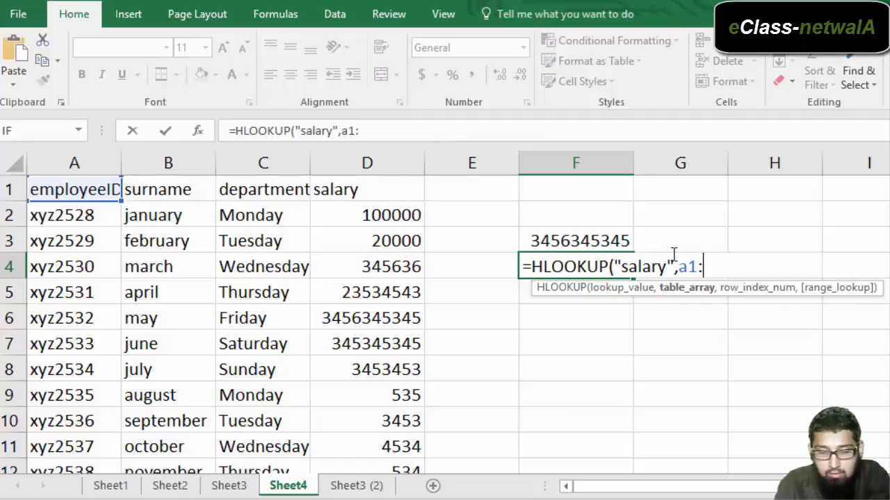
text(d21)
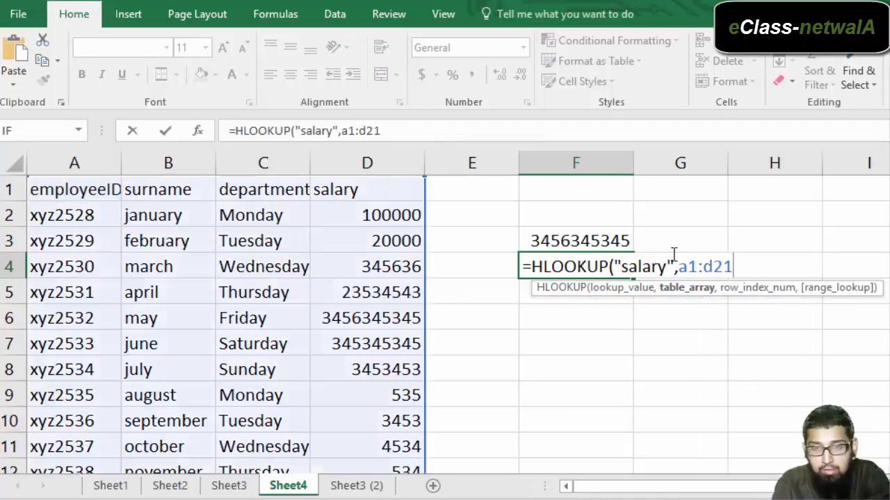
Step: Complete the HLOOKUP formula with row index 21 and compare its result in F4 with row 21 of the employee table
text(,)
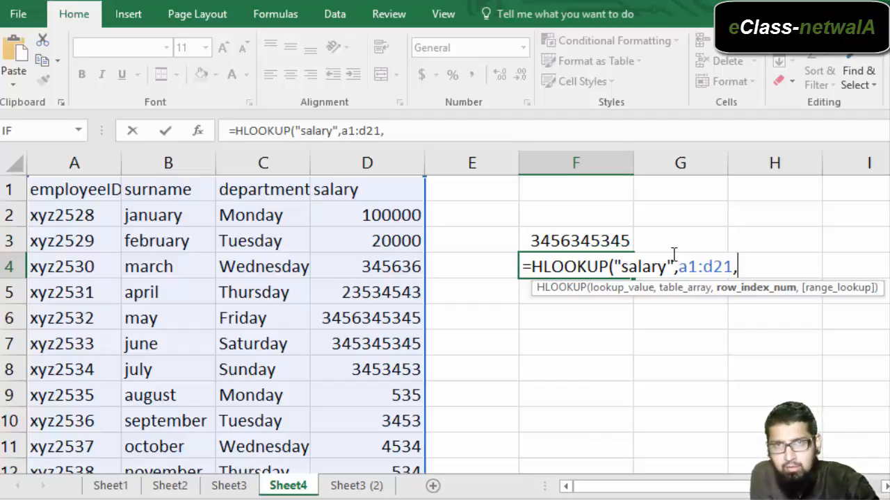
text(21)
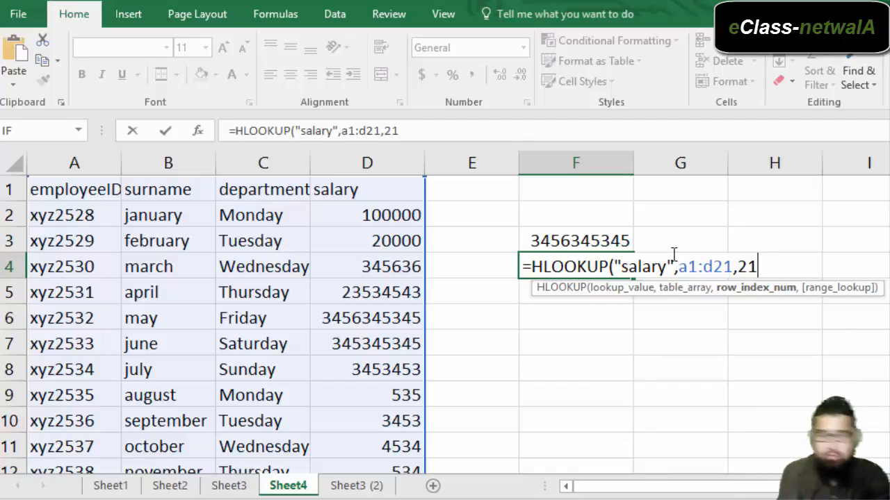
text())
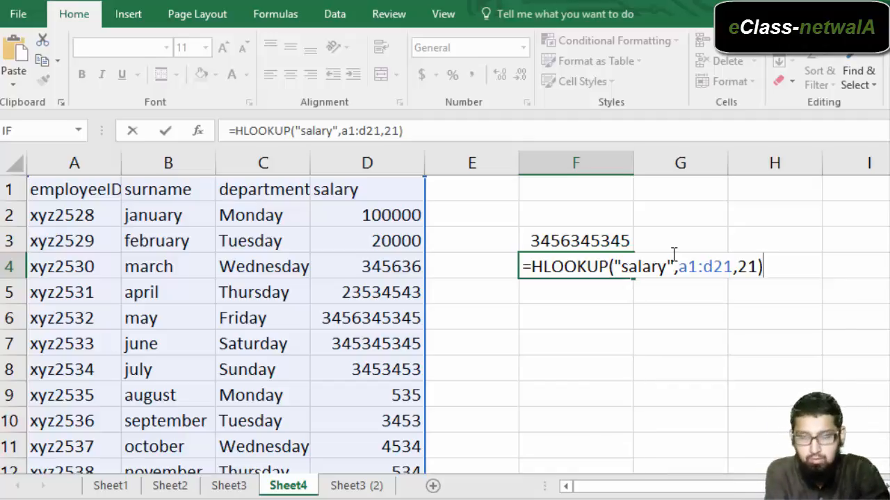
key(Return)
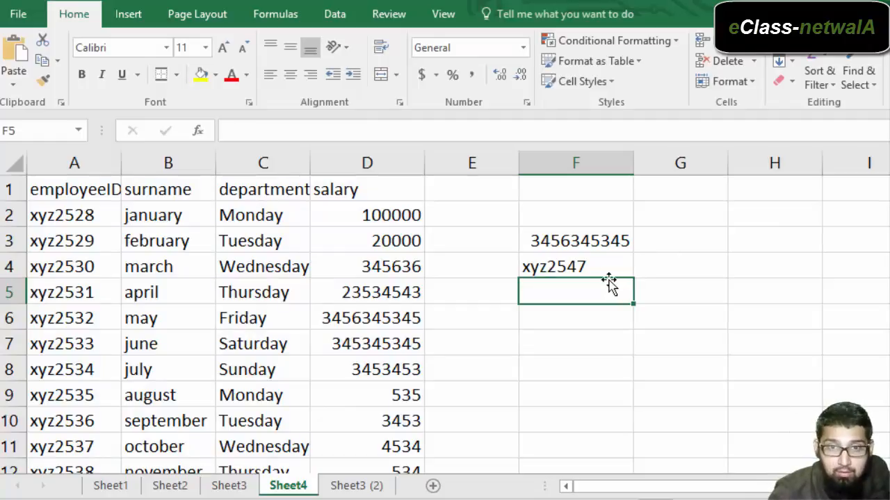
click(574, 266)
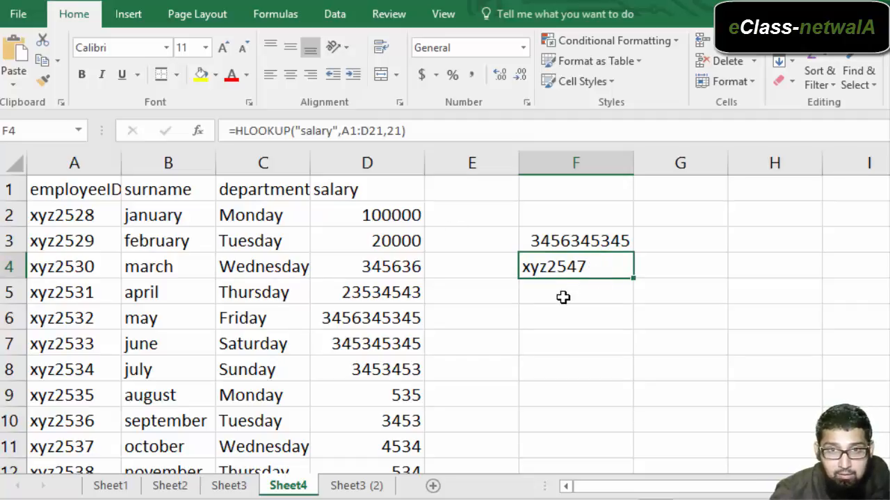
scroll(563, 297, down, 2)
scroll(563, 298, down, 3)
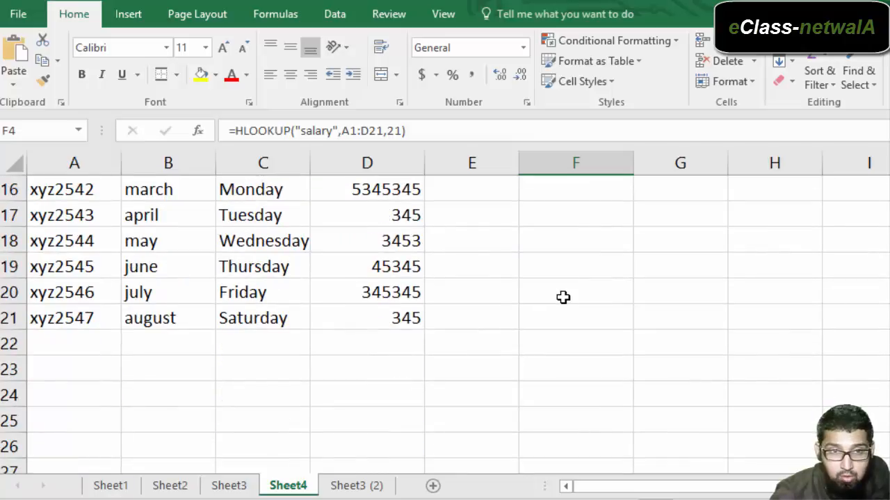
scroll(563, 298, up, 5)
scroll(336, 385, down, 3)
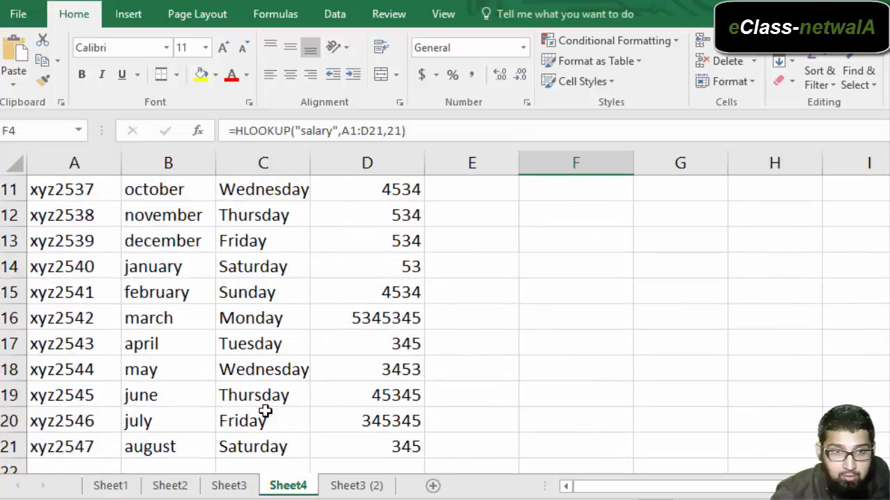
scroll(312, 410, up, 4)
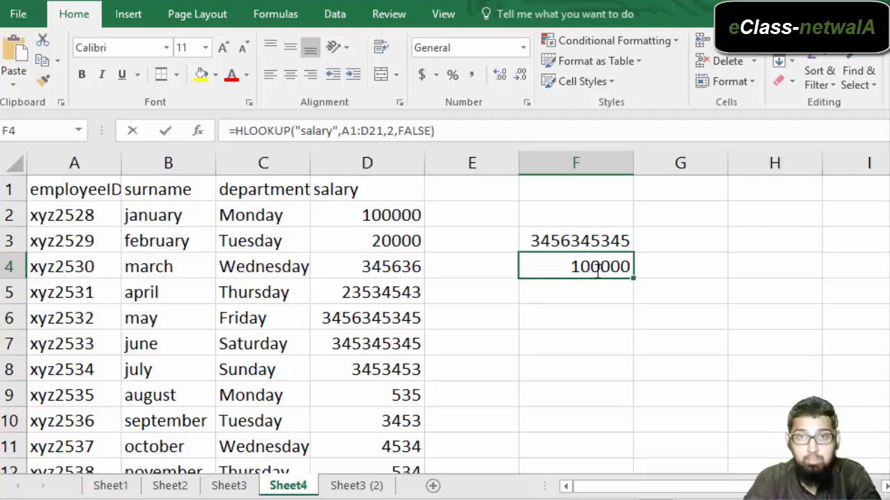
Step: Clear and re-enter FALSE as the range lookup argument of the HLOOKUP formula in F4
double_click(600, 267)
click(801, 264)
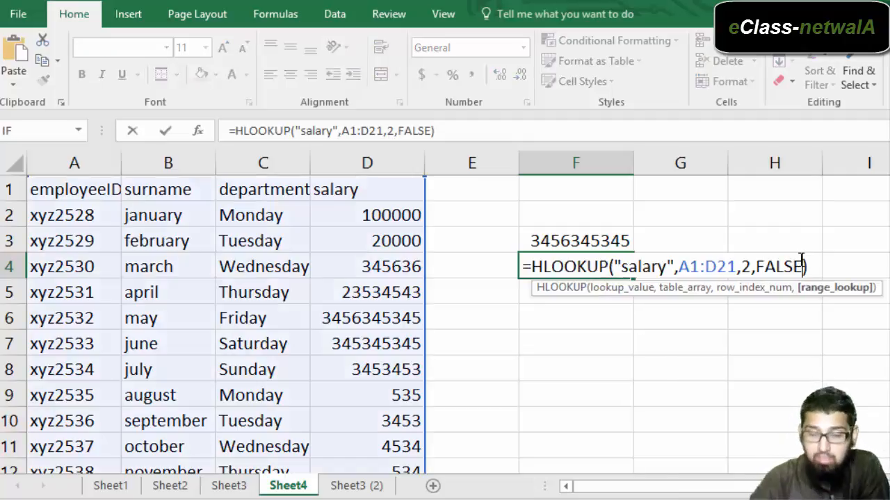
key(BackSpace)
key(BackSpace)
key(BackSpace)
key(BackSpace)
key(BackSpace)
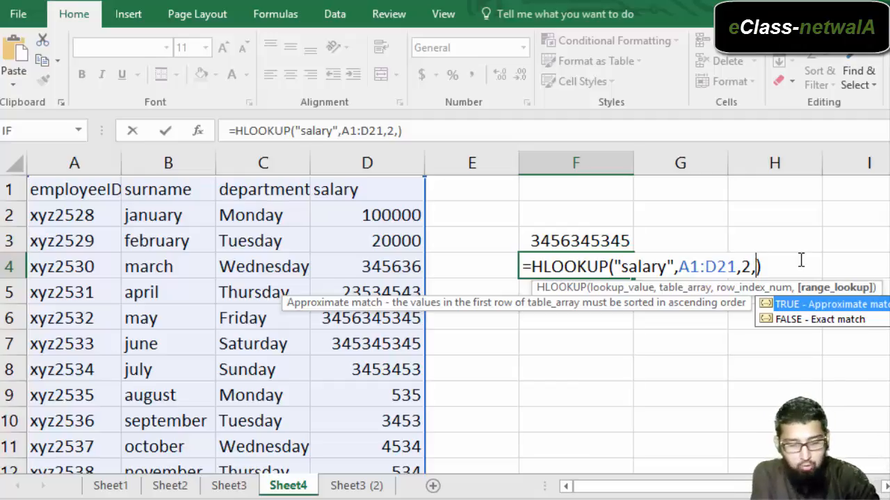
text(false)
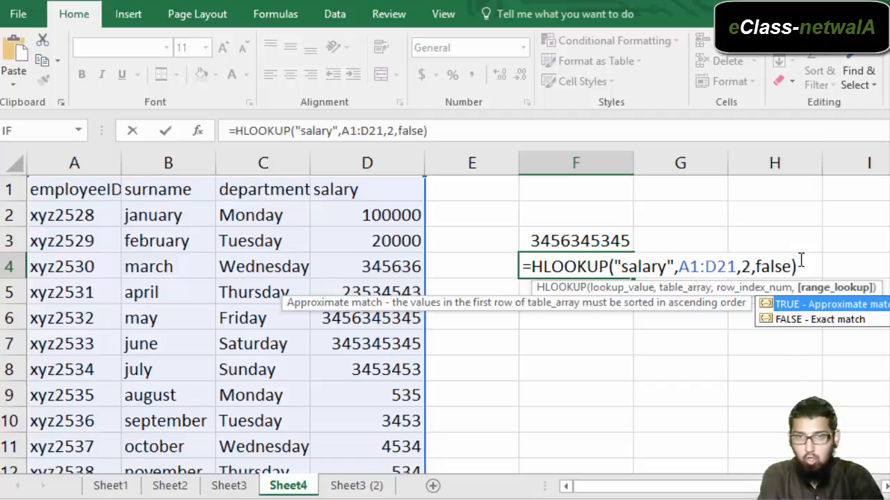
Step: Set the row index of the HLOOKUP formula in F4 to 21 and compare its result with the salary in D21
key(Left)
key(Left)
key(Left)
key(Left)
key(Left)
key(Left)
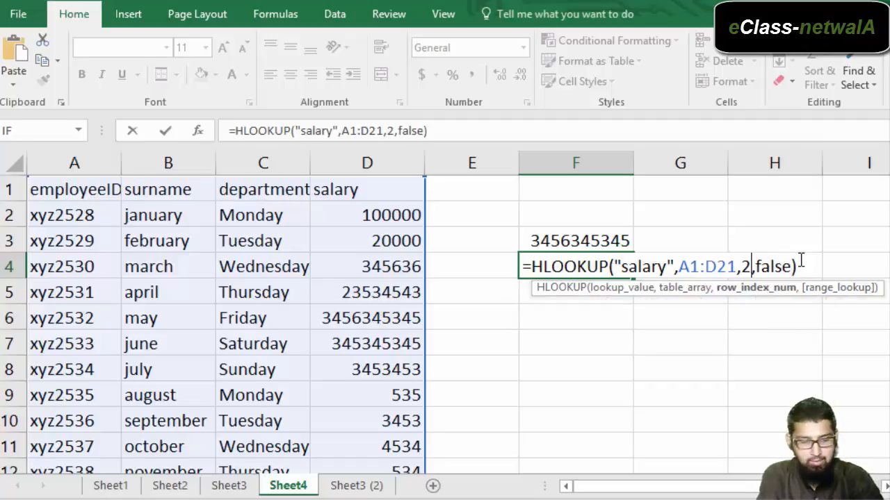
text(1)
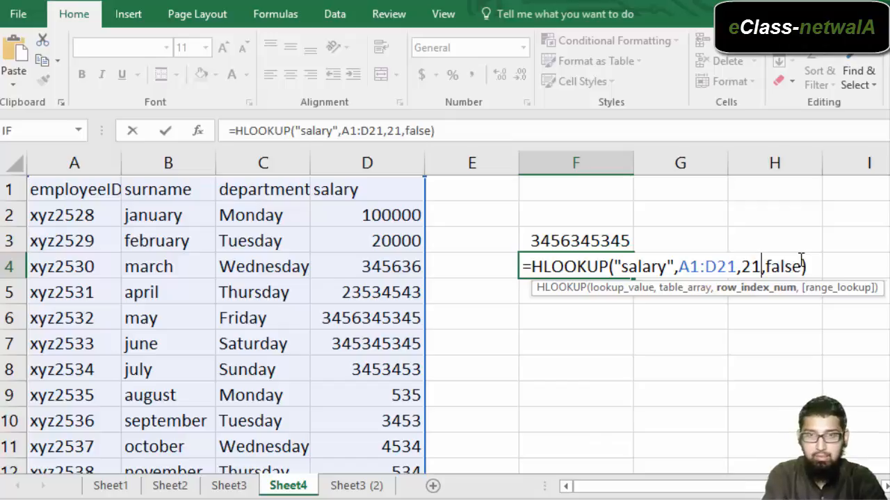
key(Return)
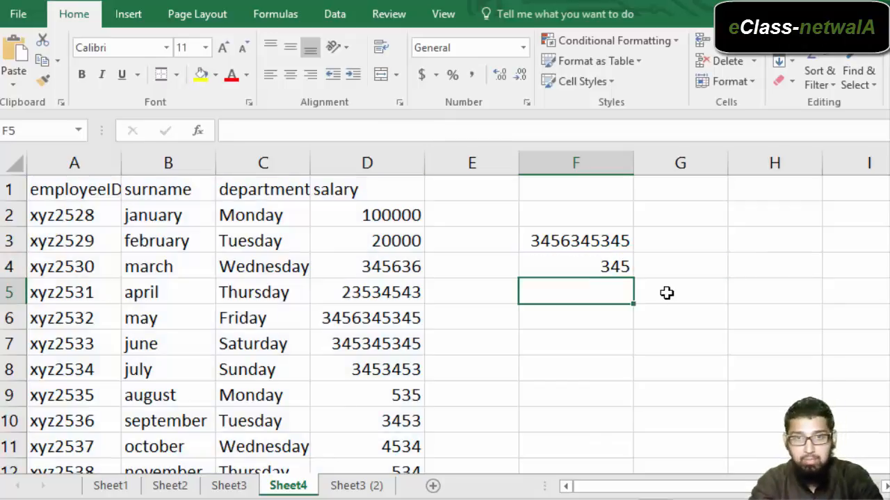
scroll(668, 294, down, 5)
click(410, 315)
scroll(559, 301, up, 5)
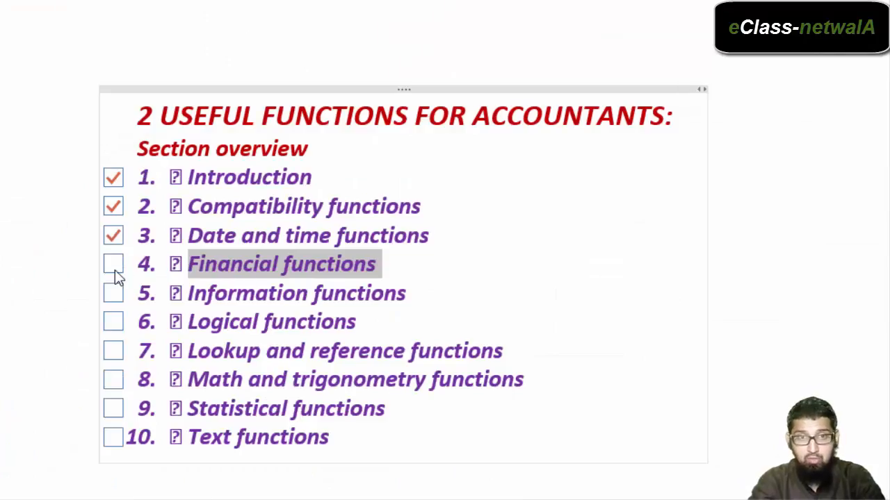
Step: Check off Financial, Information, Logical, and Lookup and reference functions in the section overview checklist
click(115, 270)
click(115, 299)
click(116, 323)
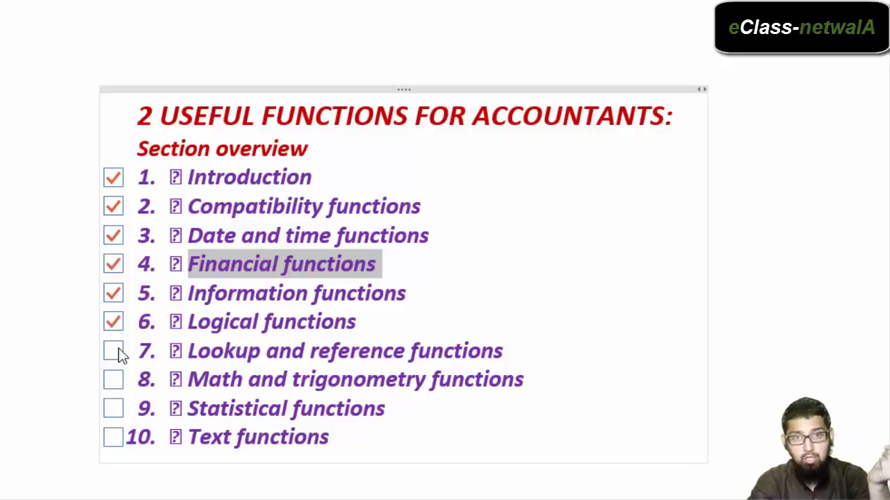
click(118, 353)
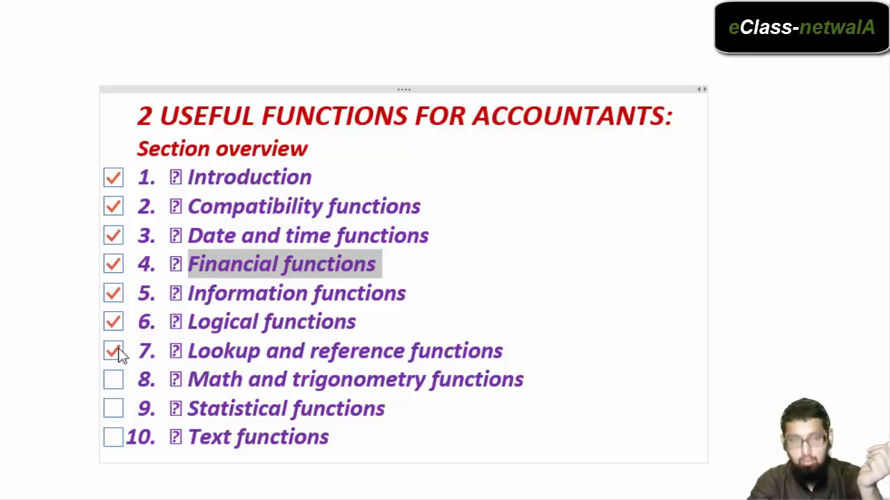